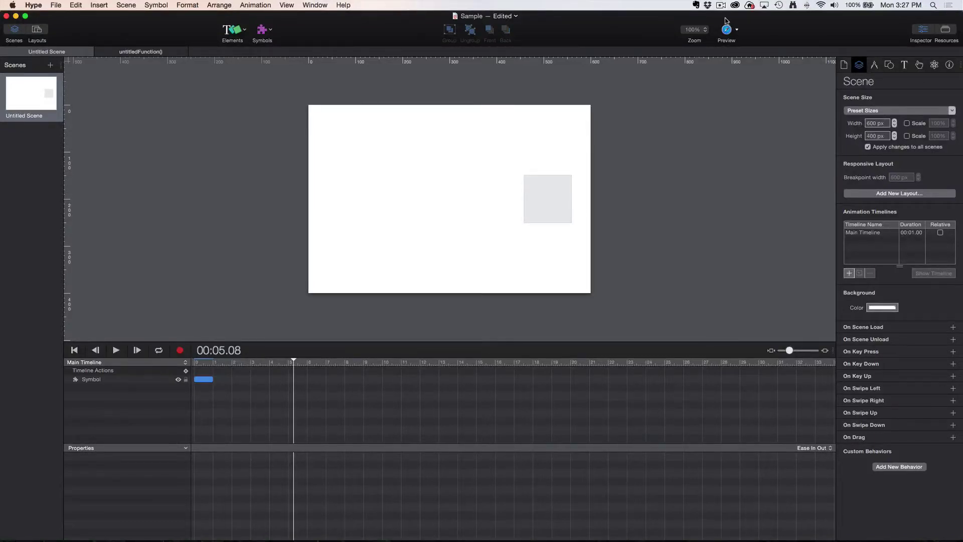
Delete the gray symbol, add Untitled Scene 2, and go back to the first scene
{"action": "left_click", "coordinate": [534, 190]}
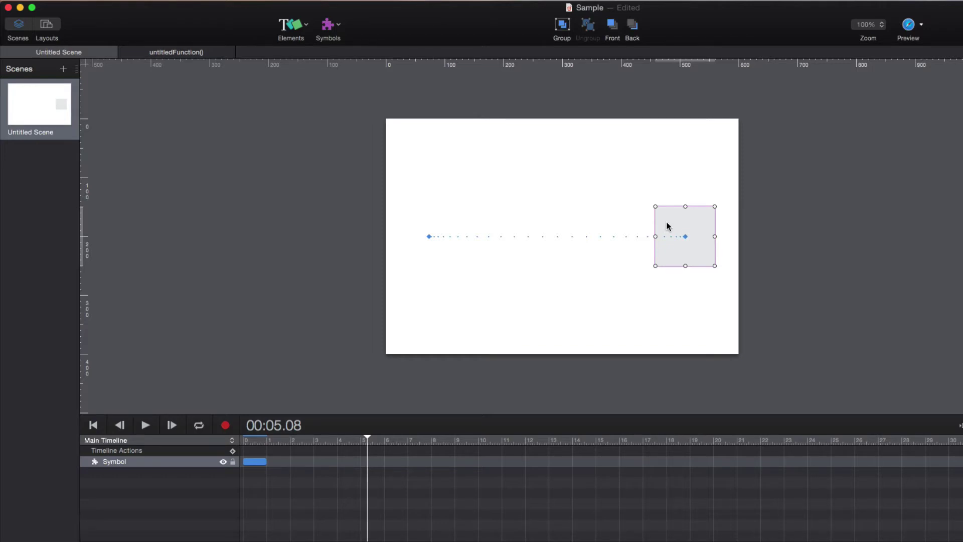
{"action": "key", "text": "Delete"}
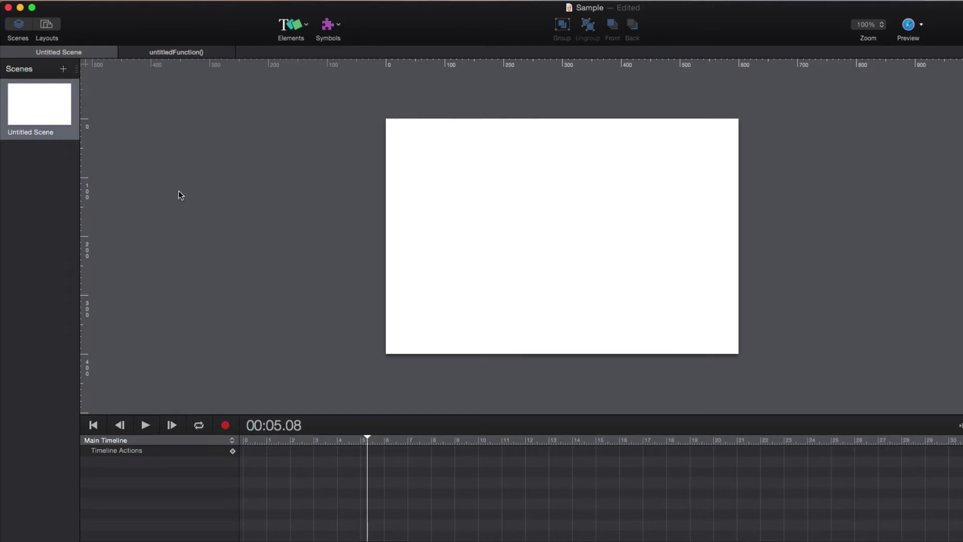
{"action": "left_click", "coordinate": [64, 69]}
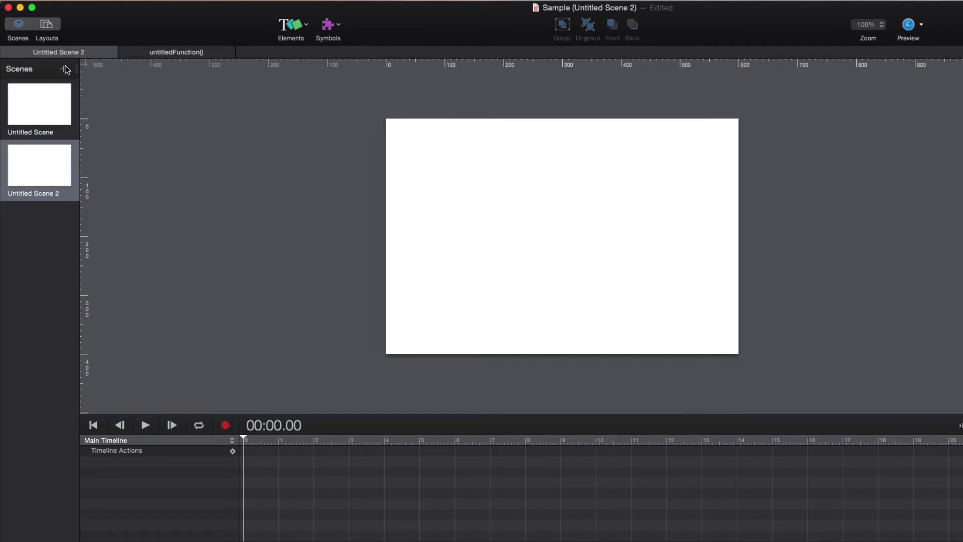
{"action": "left_click", "coordinate": [43, 118]}
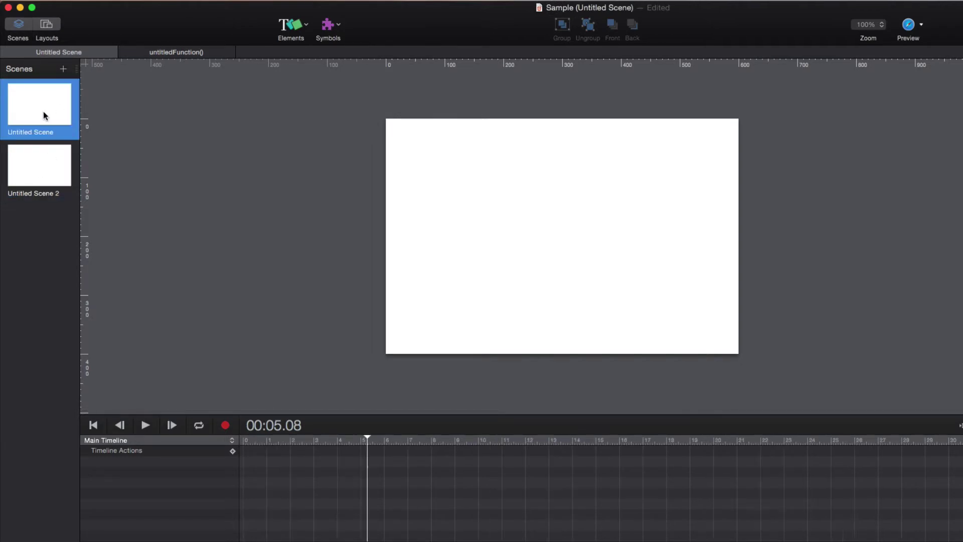
Draw a rectangle and stretch it to cover the whole first-scene stage
{"action": "left_click", "coordinate": [306, 26]}
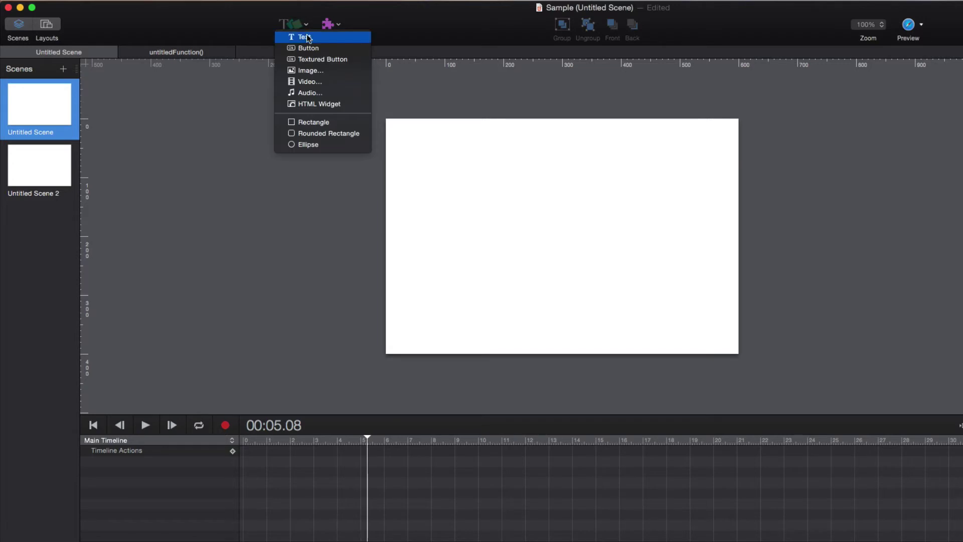
{"action": "left_click", "coordinate": [316, 121]}
{"action": "left_click_drag", "start_coordinate": [578, 233], "coordinate": [431, 144]}
{"action": "left_click_drag", "start_coordinate": [446, 178], "coordinate": [738, 353]}
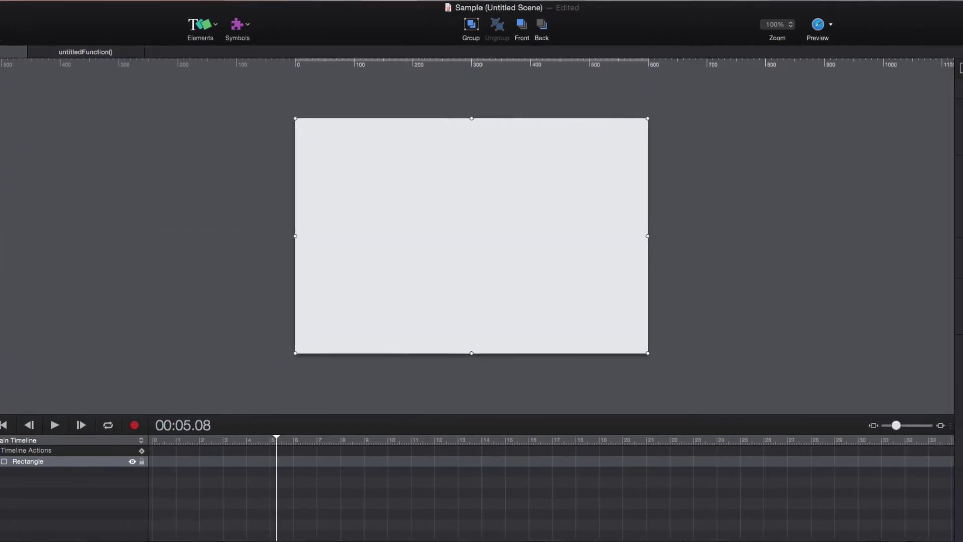
Fill the rectangle red, confirm Untitled Scene 2 stays blank, and return to the first scene
{"action": "left_click", "coordinate": [883, 141]}
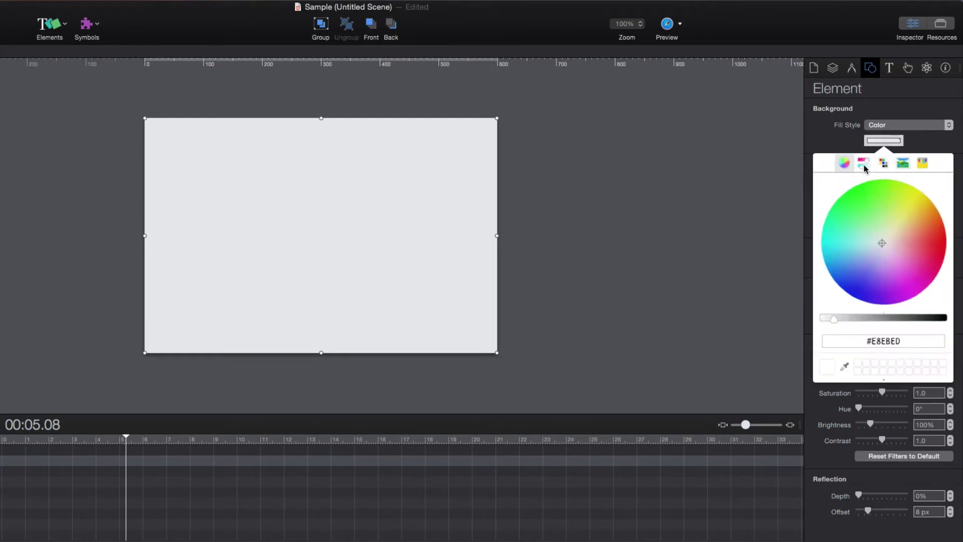
{"action": "left_click", "coordinate": [920, 232]}
{"action": "left_click", "coordinate": [941, 236]}
{"action": "left_click", "coordinate": [798, 231]}
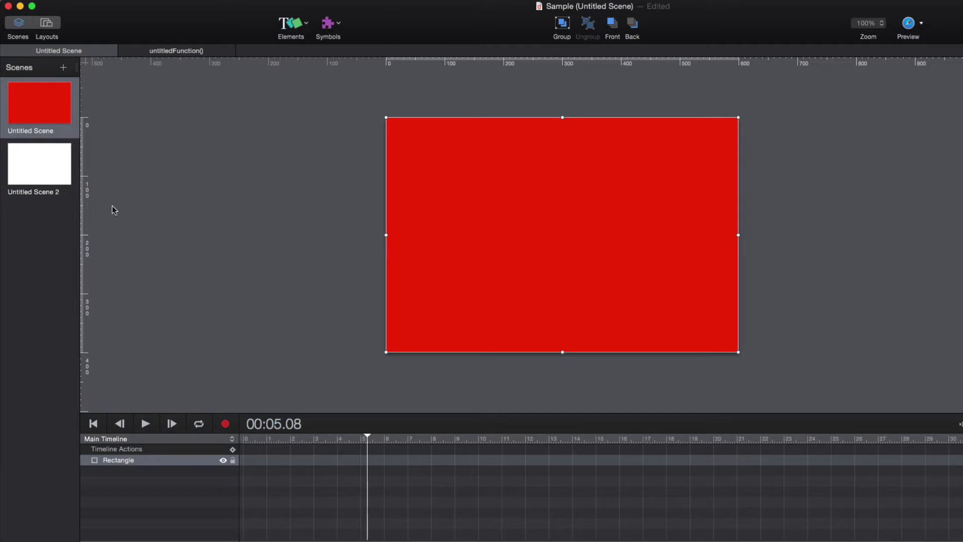
{"action": "left_click", "coordinate": [69, 169]}
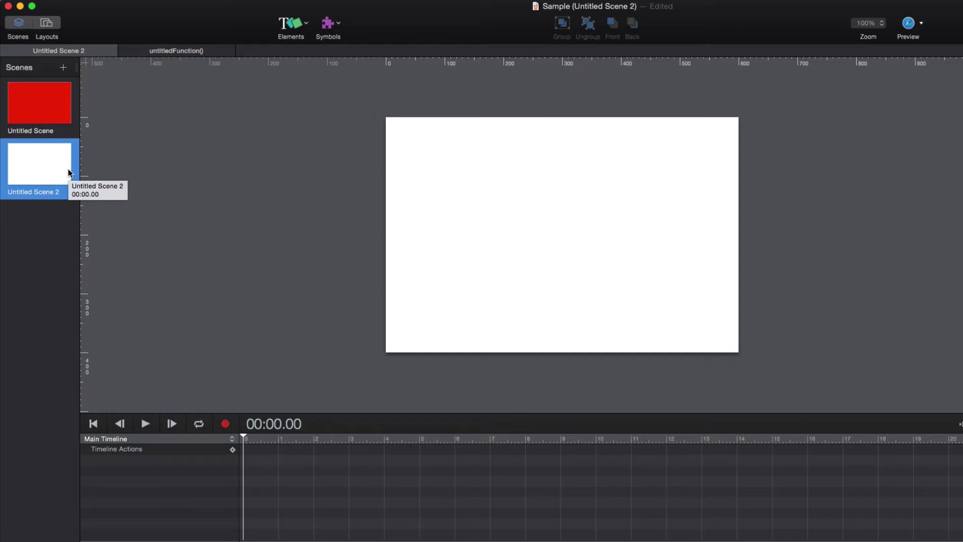
{"action": "left_click", "coordinate": [41, 103]}
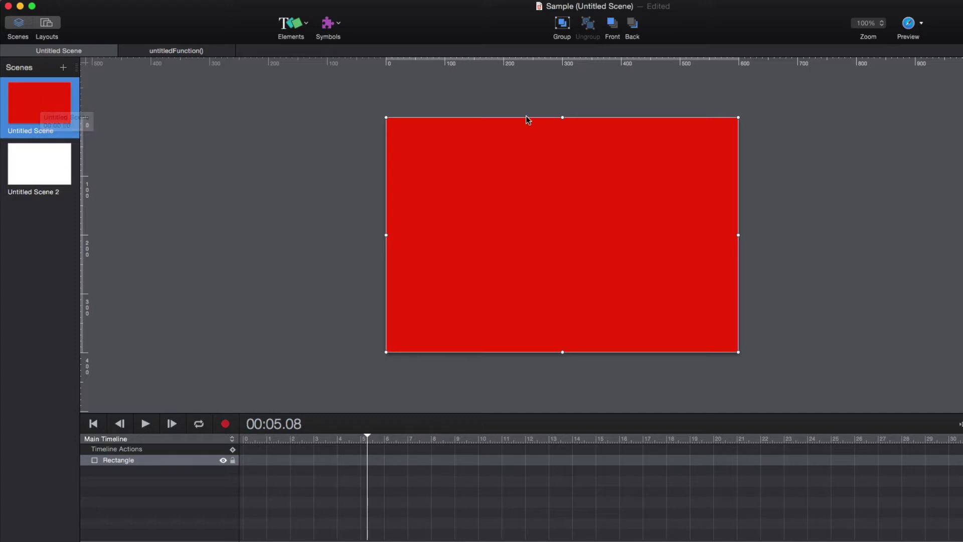
Make the red rectangle a persistent symbol added to all scenes, then view Untitled Scene 2
{"action": "left_click", "coordinate": [500, 149]}
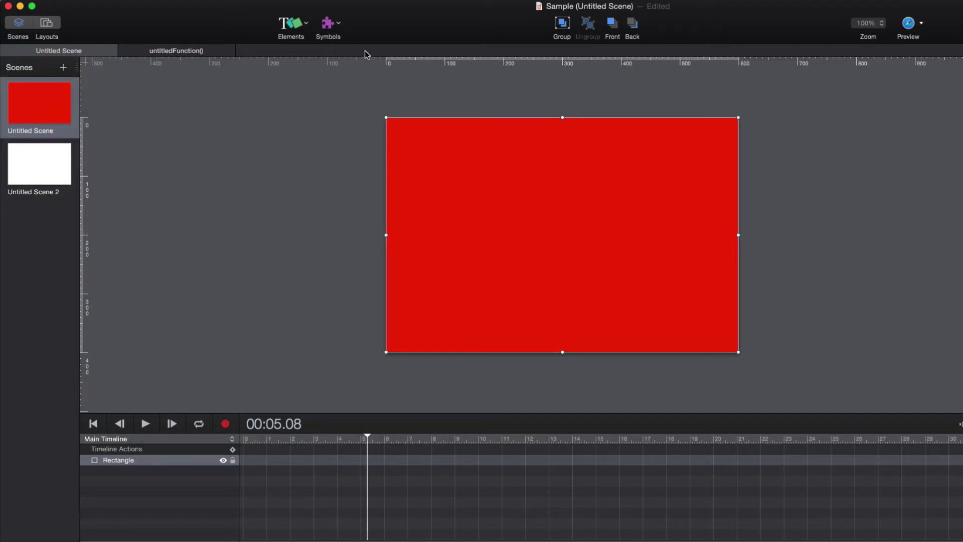
{"action": "left_click", "coordinate": [339, 24]}
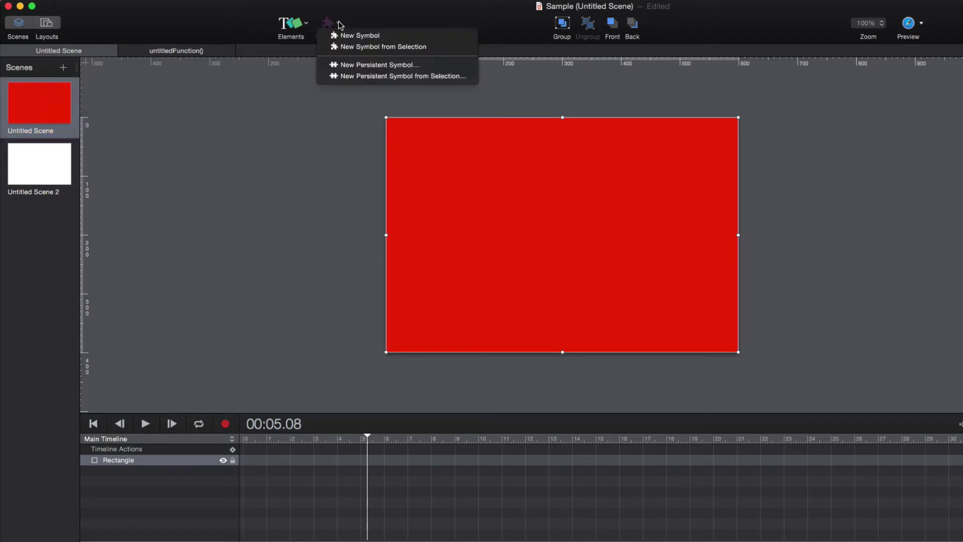
{"action": "left_click", "coordinate": [395, 76]}
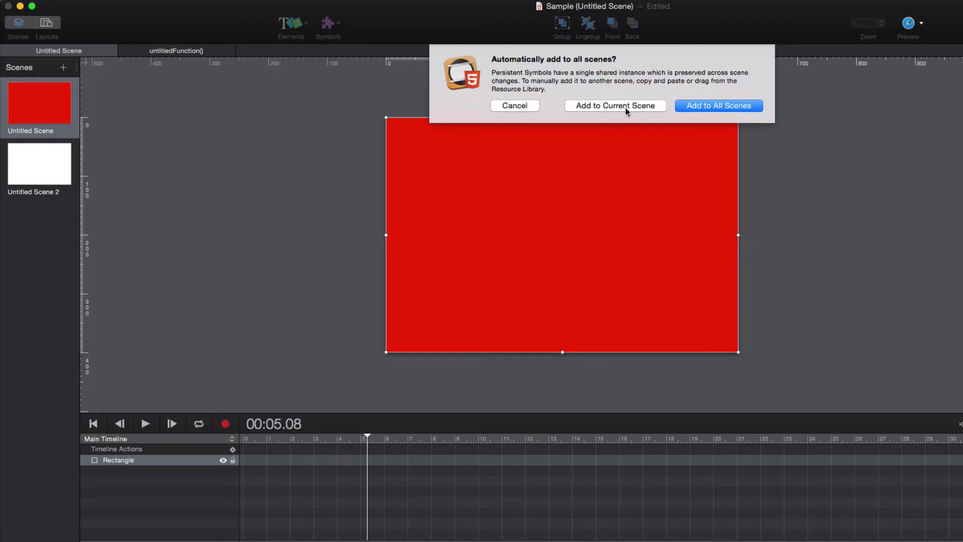
{"action": "left_click", "coordinate": [699, 106]}
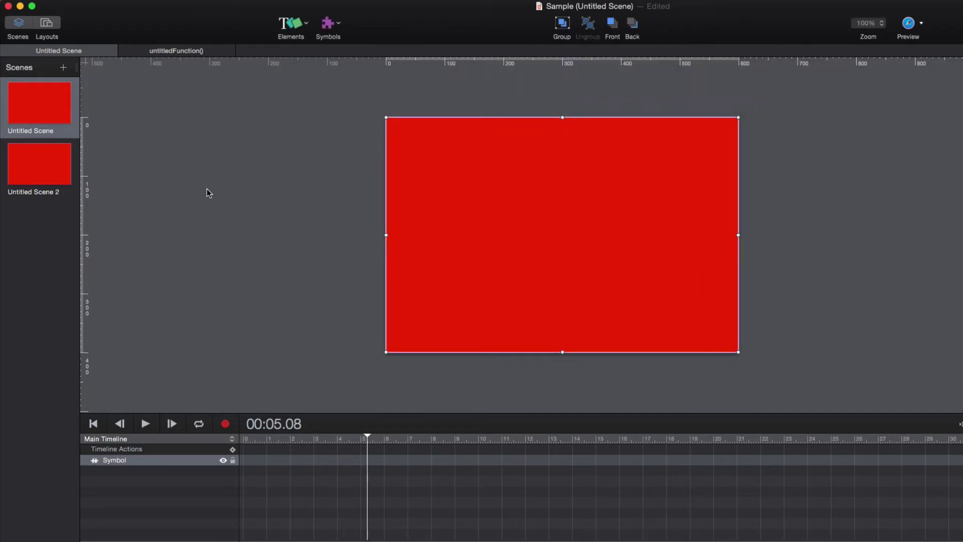
{"action": "left_click", "coordinate": [50, 156]}
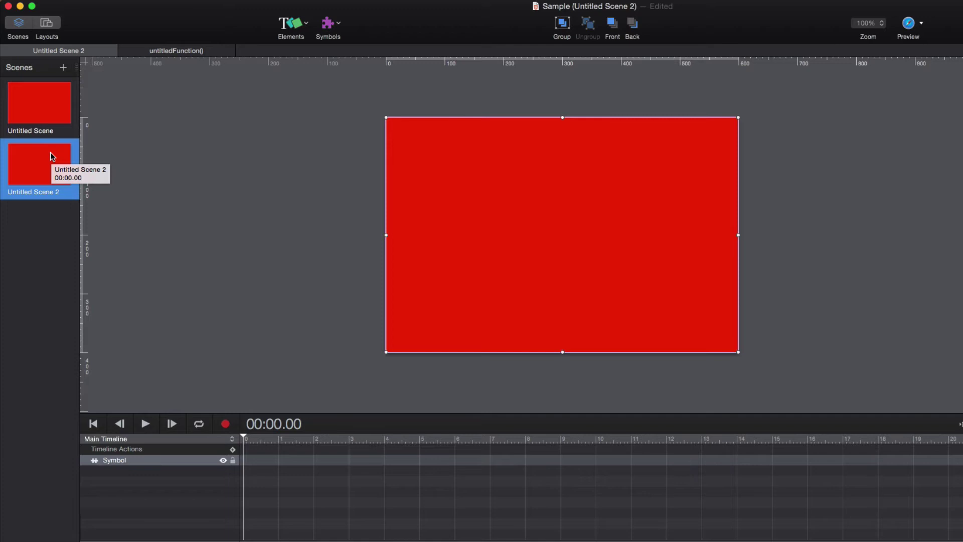
Add Untitled Scene 3 and open its red persistent symbol for editing
{"action": "left_click", "coordinate": [63, 69]}
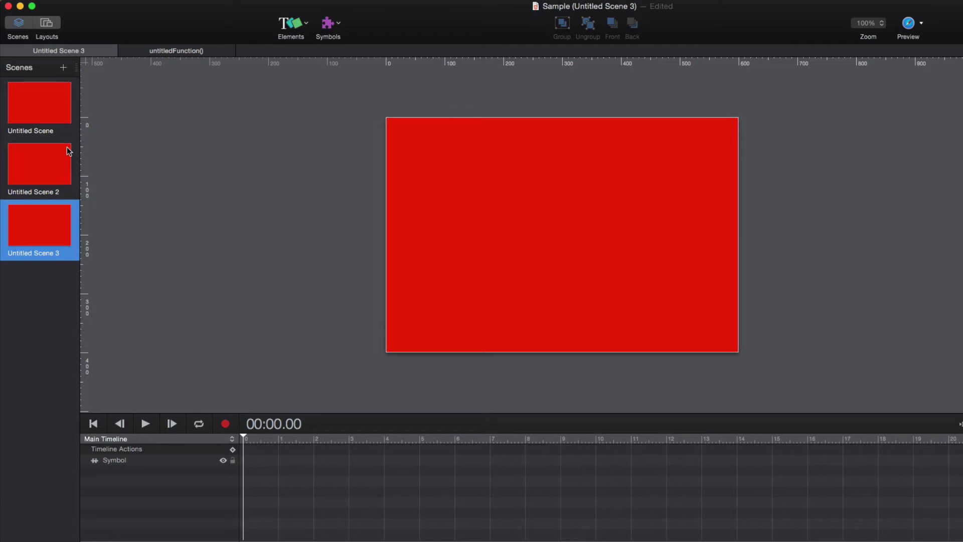
{"action": "double_click", "coordinate": [484, 168]}
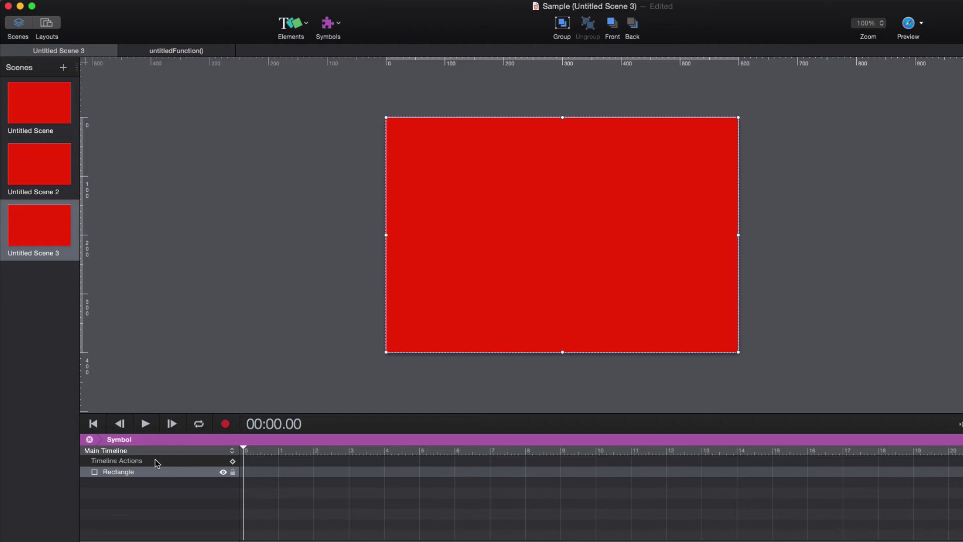
Exit symbol editing and hide the Symbol timeline row so Untitled Scene 3 stays white
{"action": "left_click", "coordinate": [89, 439]}
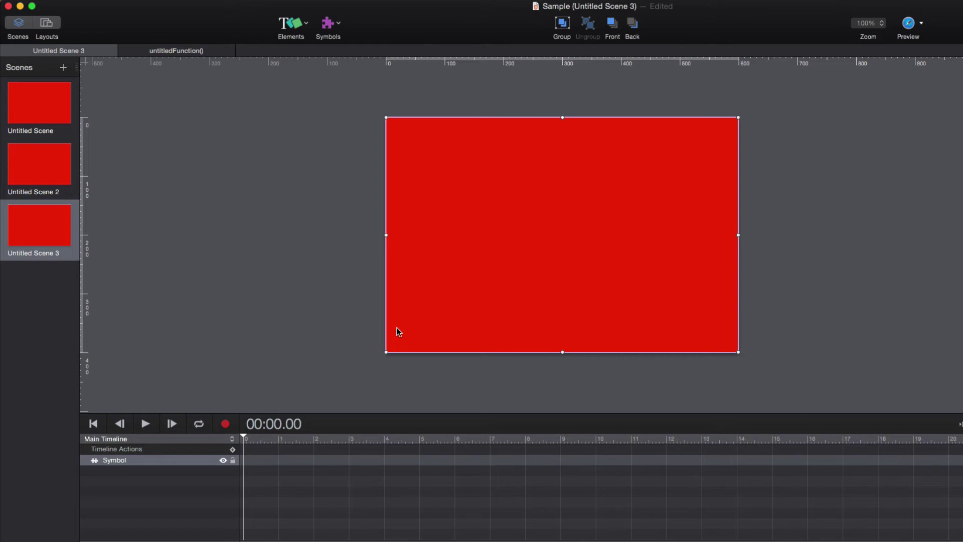
{"action": "left_click", "coordinate": [223, 460]}
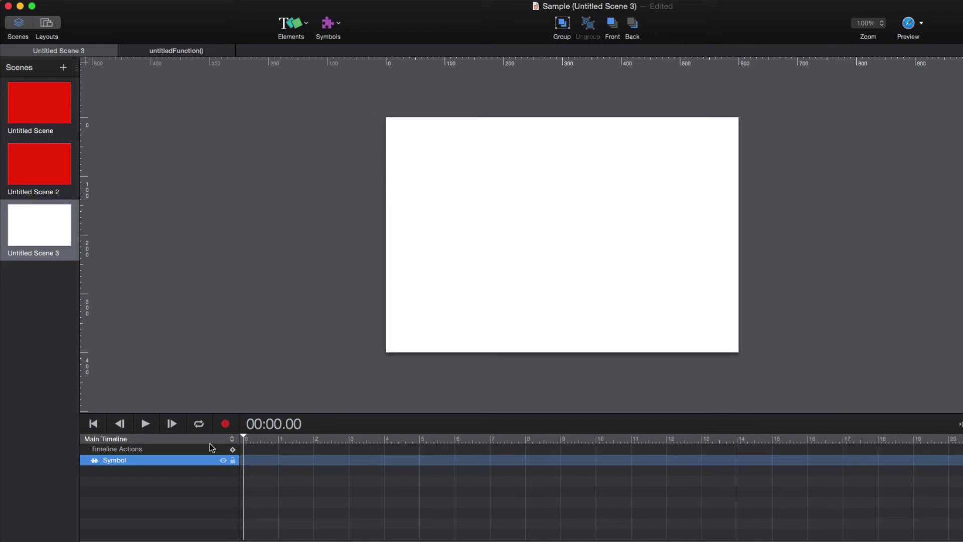
Add Untitled Scene 4 to the Scenes list
{"action": "left_click", "coordinate": [64, 68]}
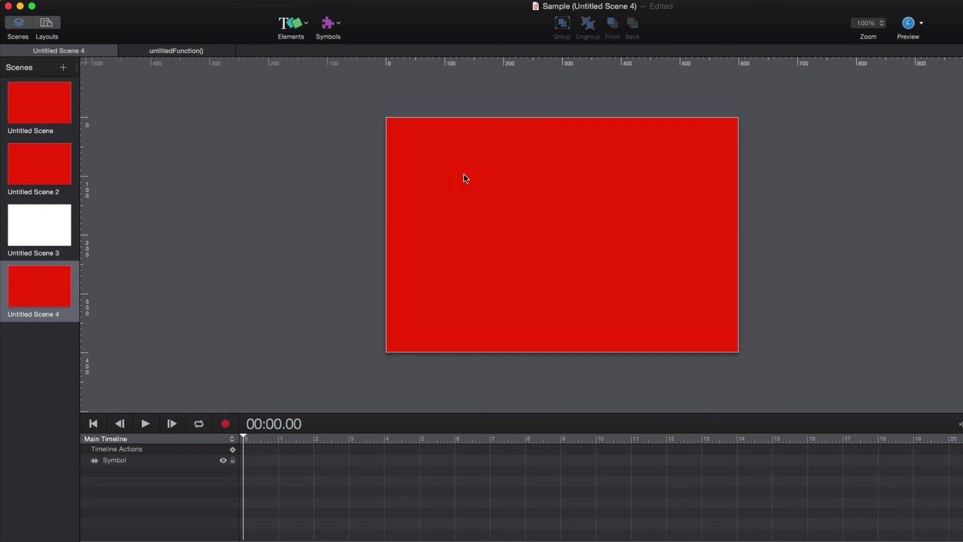
Edit the persistent symbol and change its rectangle fill from red to green
{"action": "left_click", "coordinate": [541, 153]}
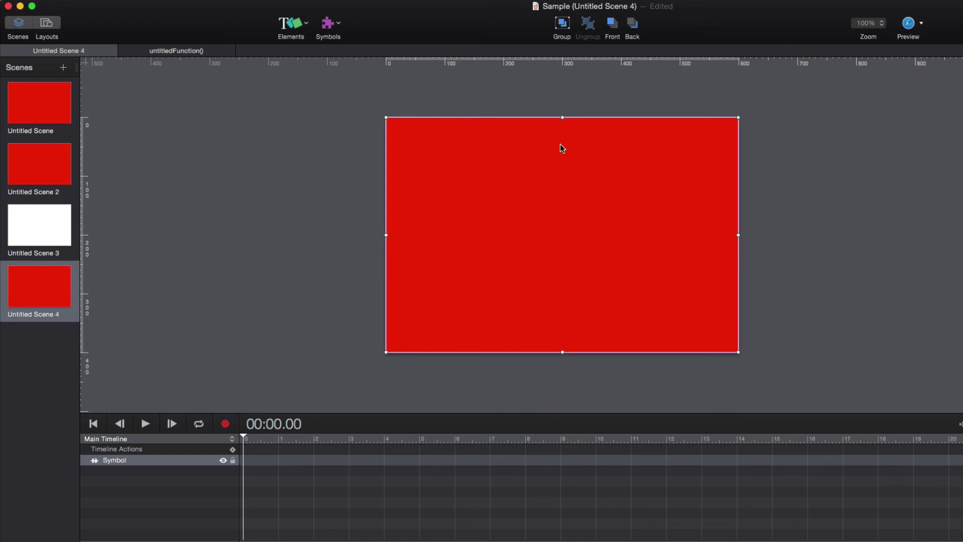
{"action": "double_click", "coordinate": [560, 146]}
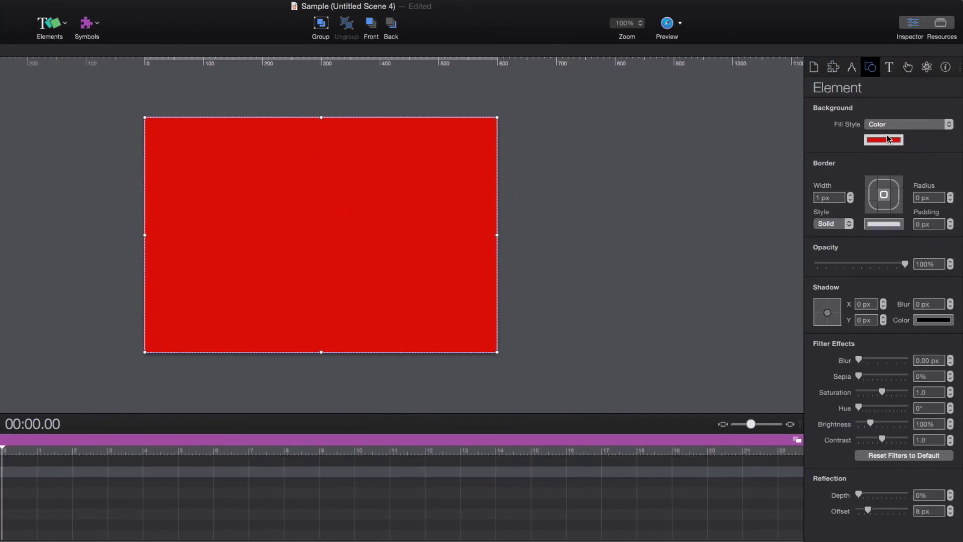
{"action": "left_click", "coordinate": [885, 140]}
{"action": "left_click", "coordinate": [866, 194]}
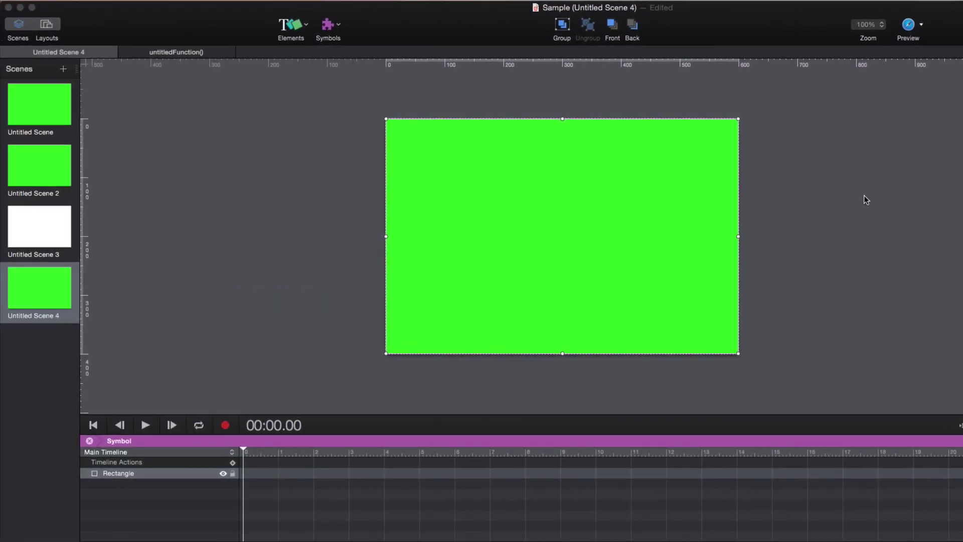
{"action": "double_click", "coordinate": [863, 196]}
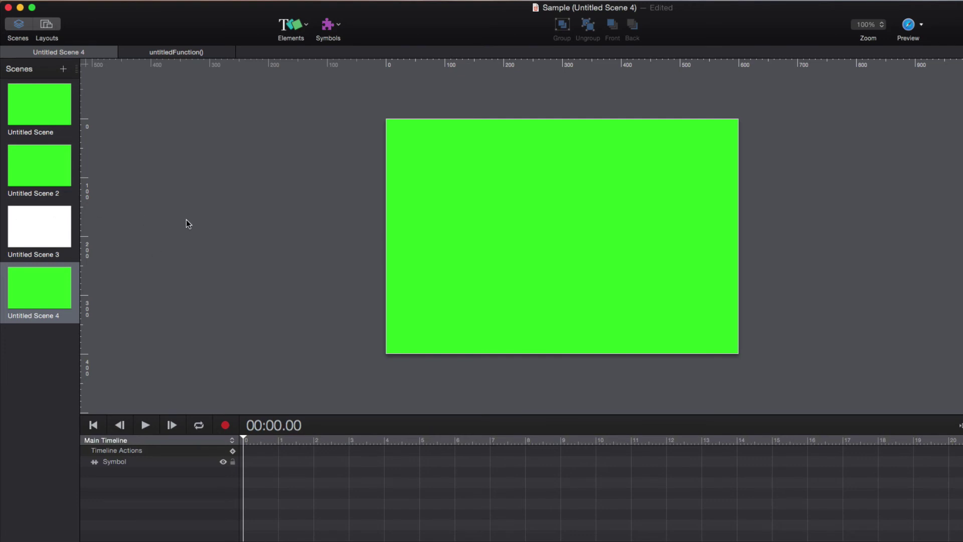
Insert a 'New Text' element inside the green persistent symbol
{"action": "left_click", "coordinate": [519, 228]}
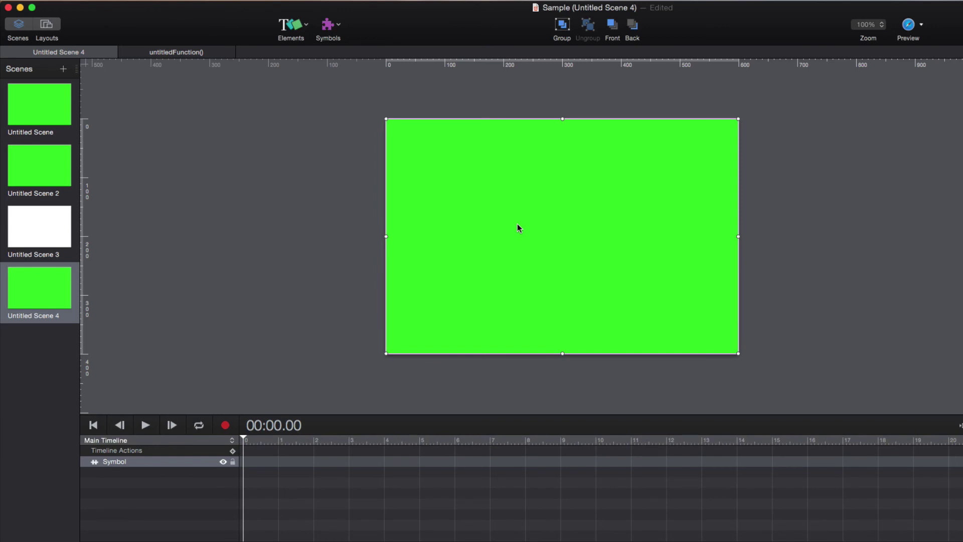
{"action": "double_click", "coordinate": [518, 227]}
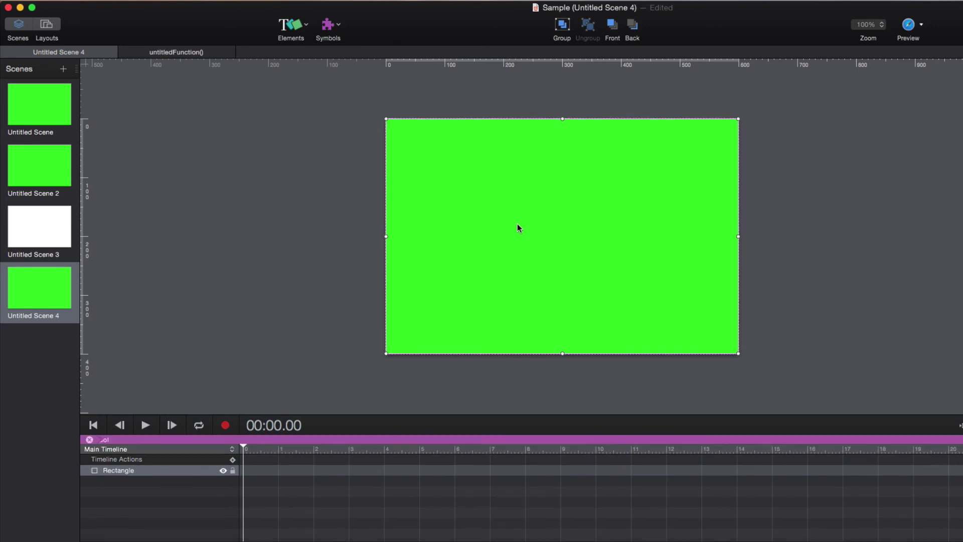
{"action": "left_click", "coordinate": [287, 24]}
{"action": "left_click", "coordinate": [304, 36]}
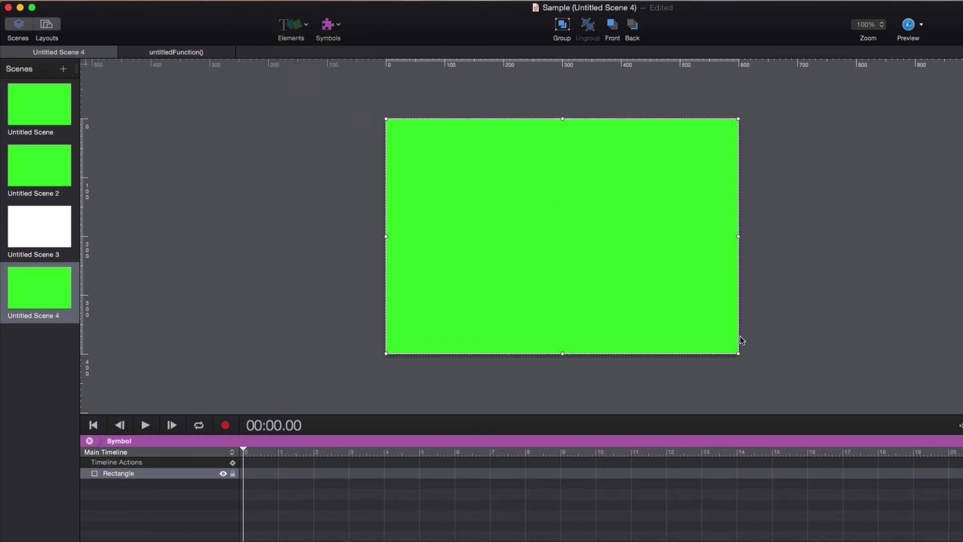
{"action": "left_click", "coordinate": [441, 232]}
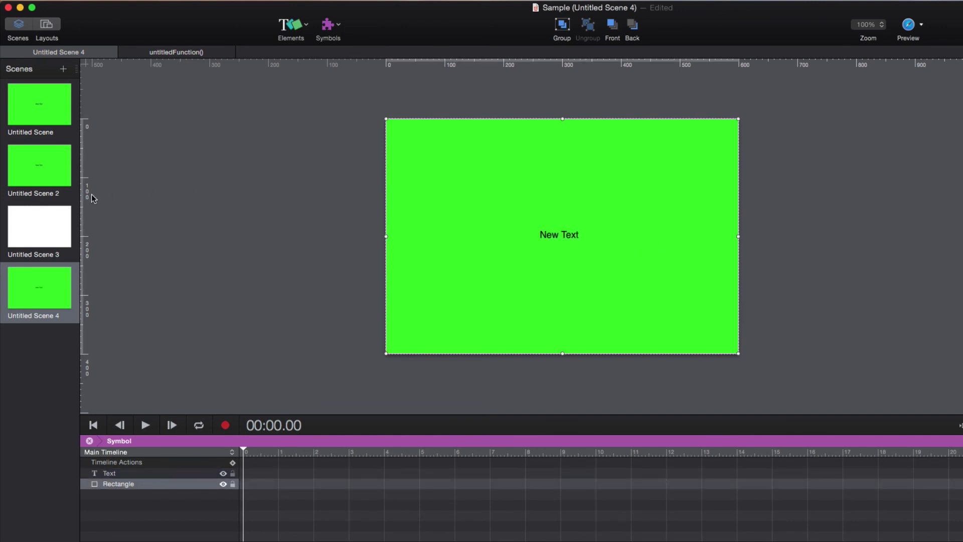
Check Untitled Scene 2 for the updated symbol, then switch to the first scene
{"action": "left_click", "coordinate": [19, 170]}
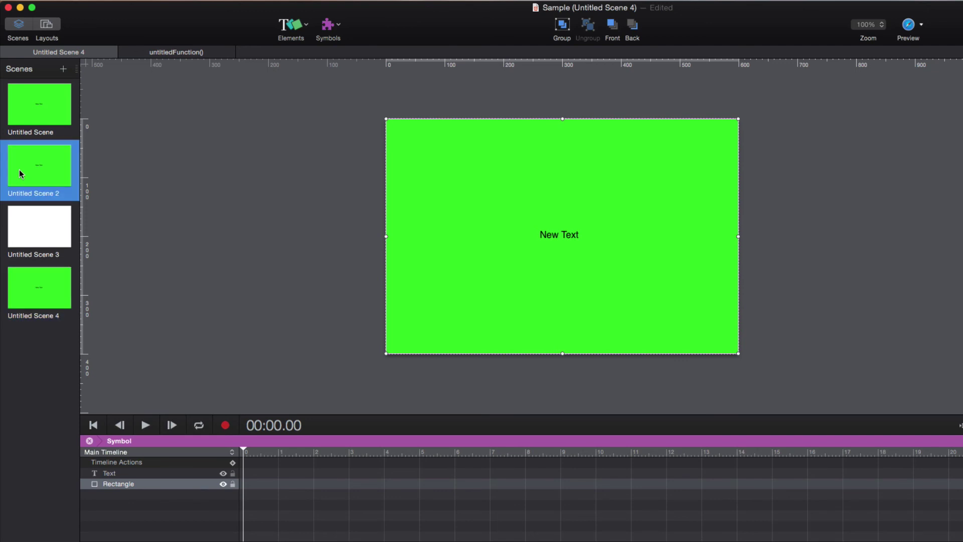
{"action": "left_click", "coordinate": [42, 109]}
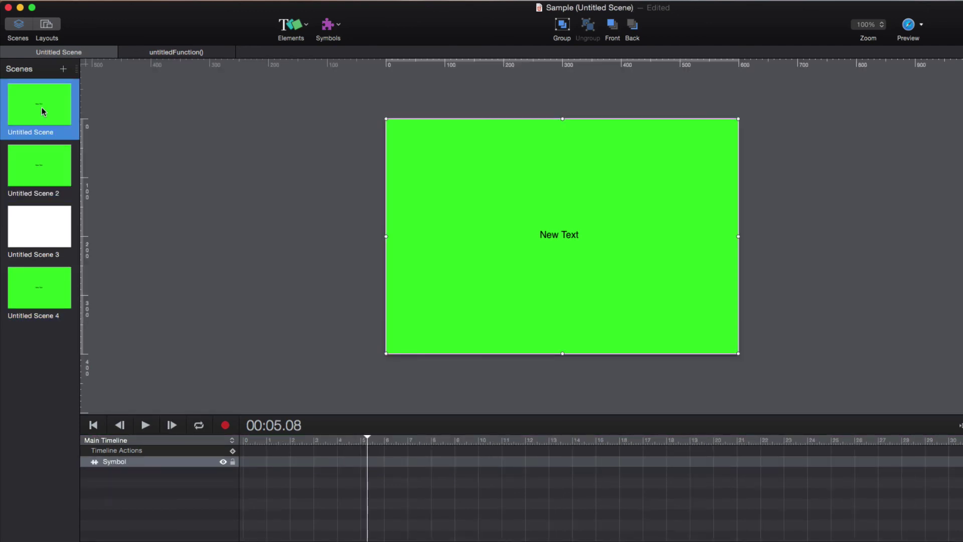
{"action": "left_click", "coordinate": [449, 221]}
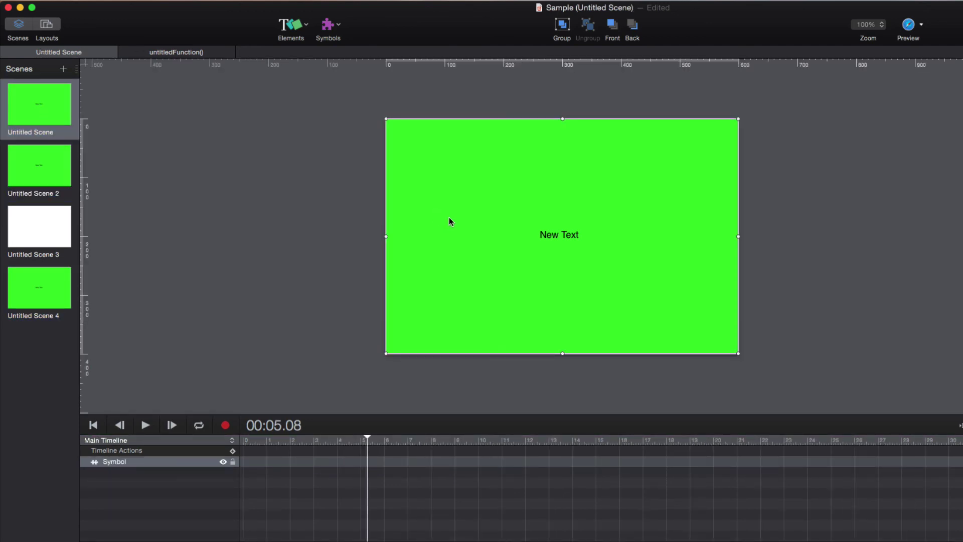